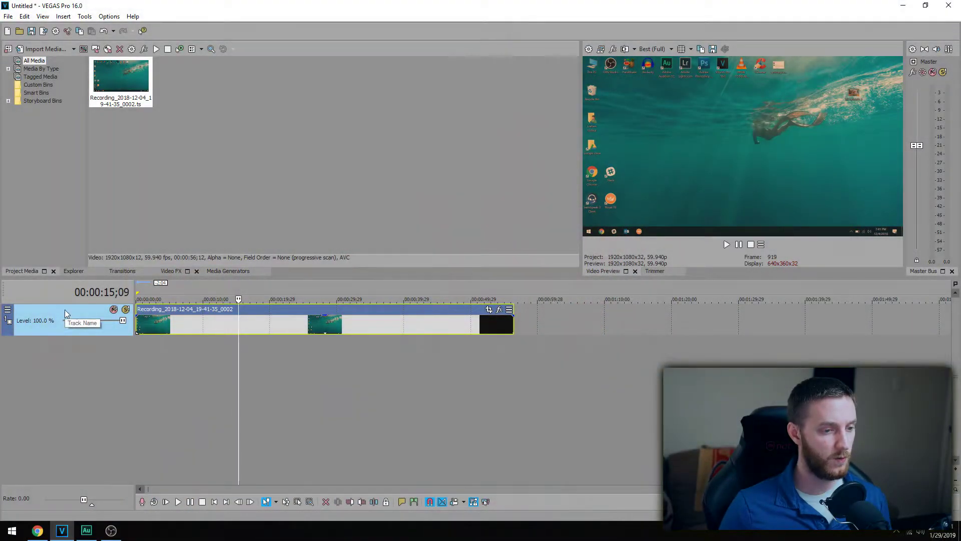
# Duplicate the video track with its clip, nudge both clips later, and select the top track
pyautogui.rightClick(66, 311)
pyautogui.click(119, 344)
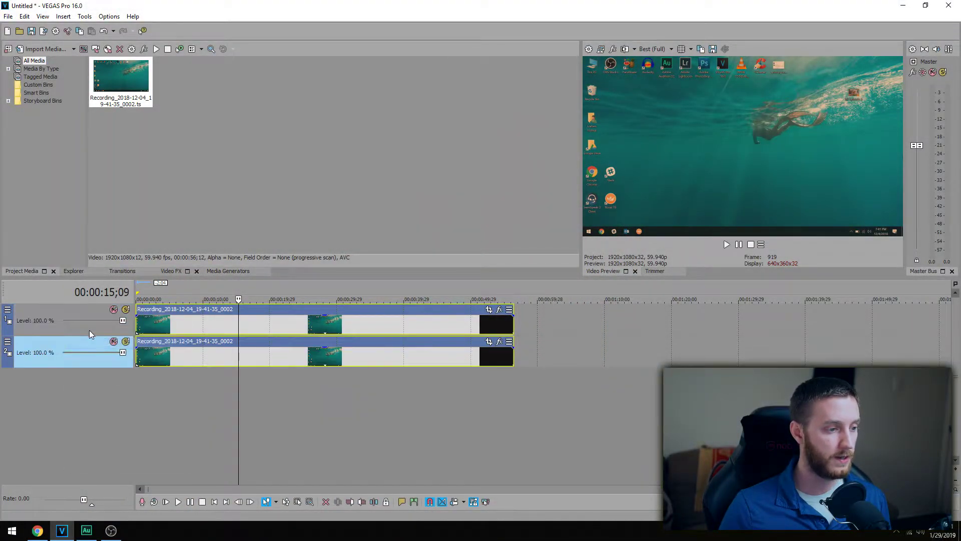
pyautogui.moveTo(208, 354)
pyautogui.mouseDown()
pyautogui.moveTo(230, 352)
pyautogui.moveTo(211, 352)
pyautogui.mouseUp()
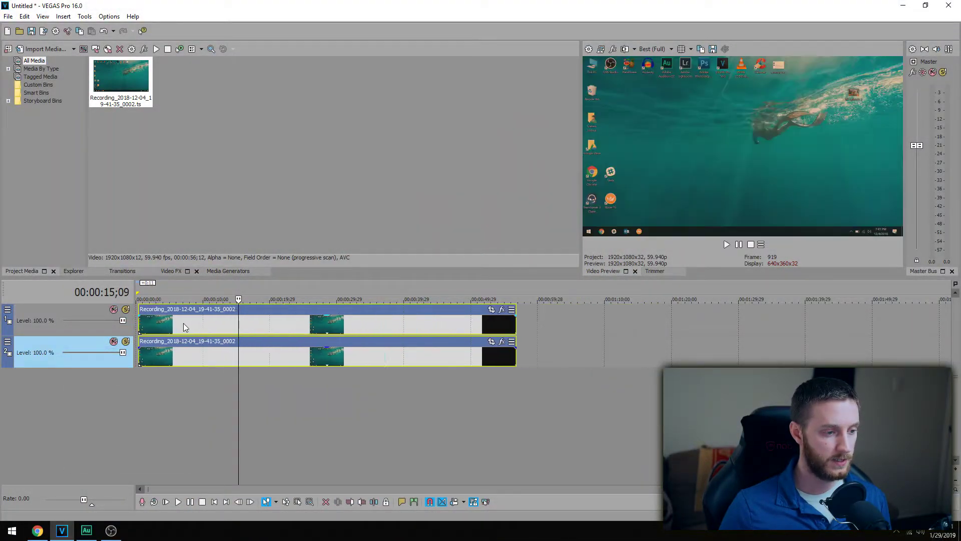
pyautogui.click(300, 330)
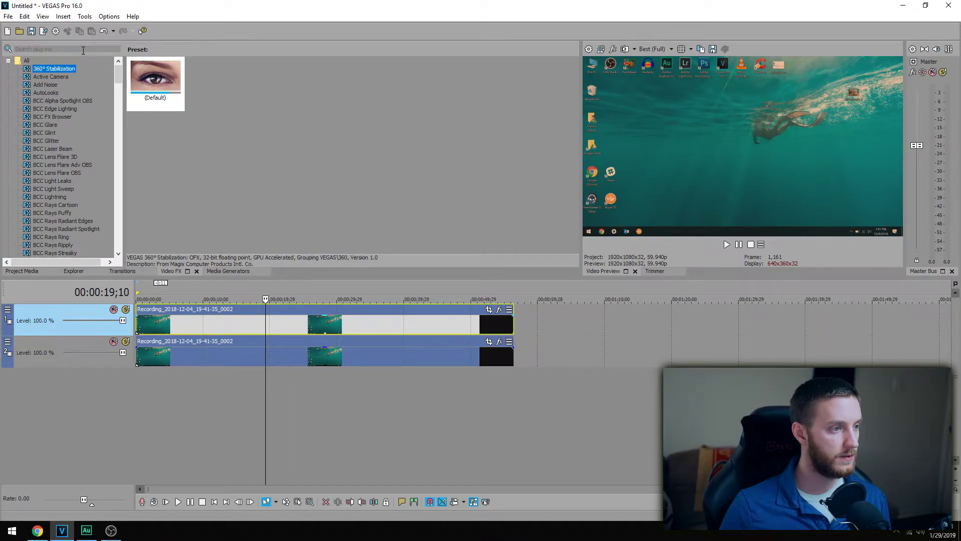
# Filter Video FX by 'picture' and select the VEGAS Picture In Picture effect
pyautogui.click(83, 50)
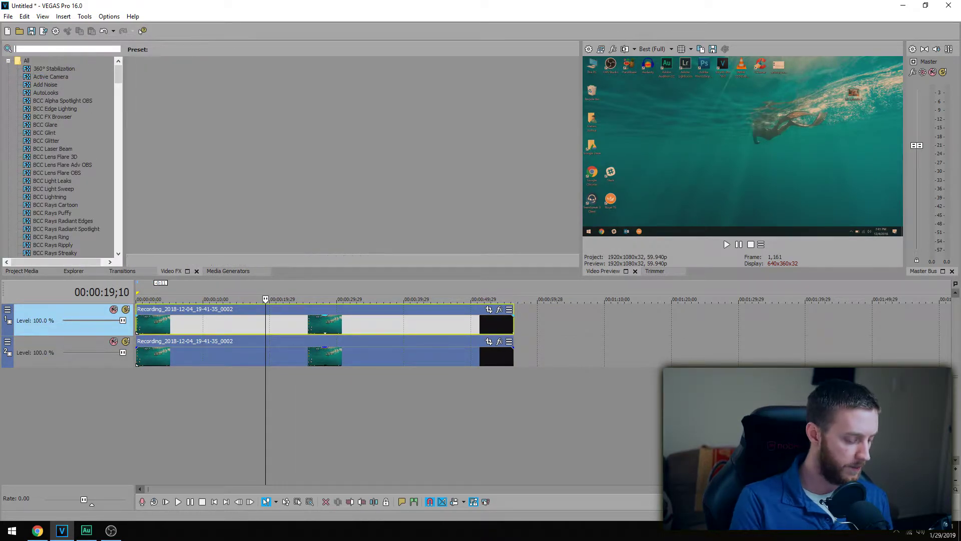
pyautogui.write('picture')
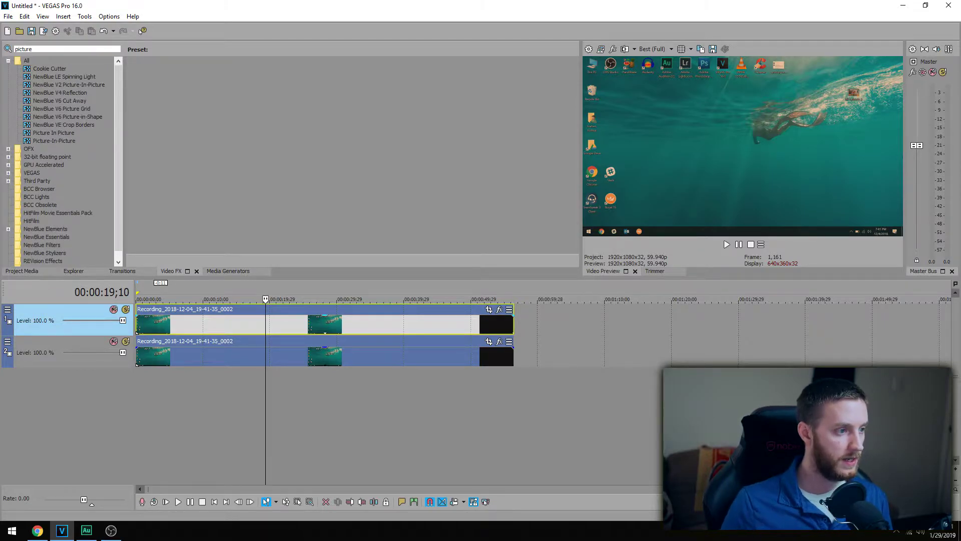
pyautogui.click(55, 141)
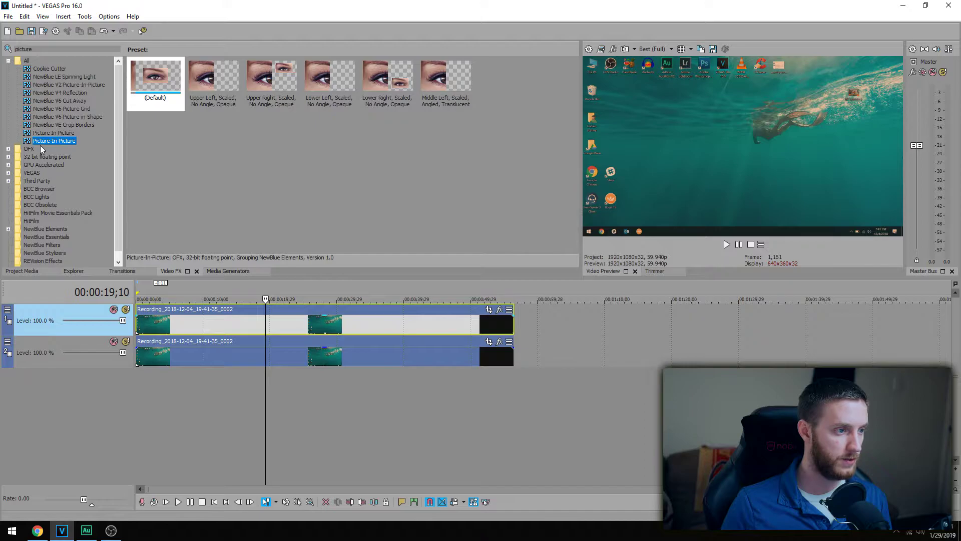
pyautogui.click(62, 133)
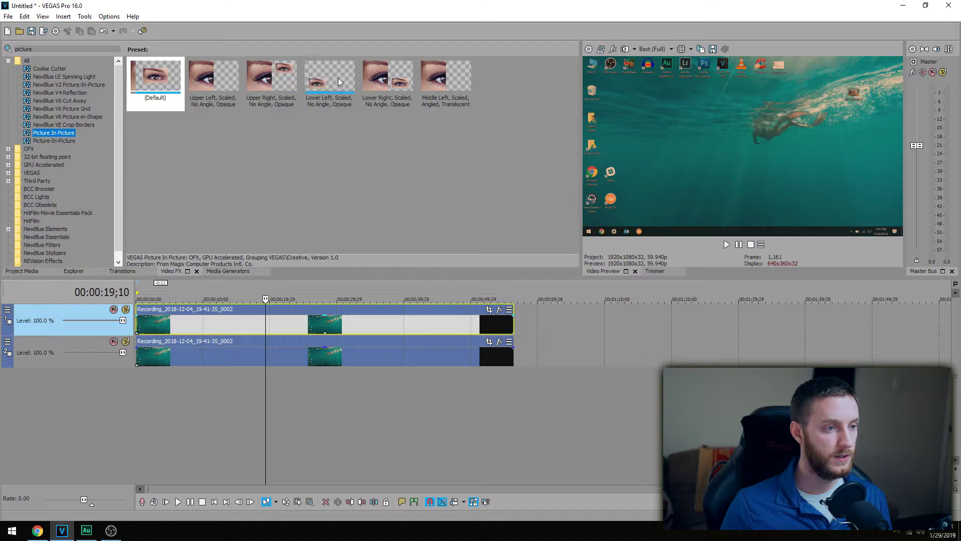
# Apply the Lower Left Picture In Picture preset to the top clip and drag the inset upper-left
pyautogui.moveTo(329, 79); pyautogui.dragTo(501, 323)
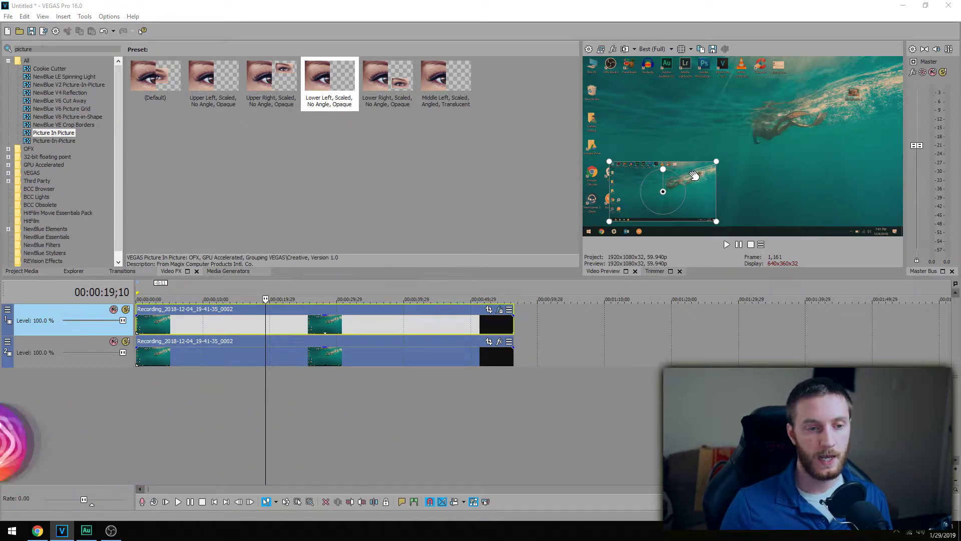
pyautogui.moveTo(694, 175); pyautogui.dragTo(807, 102)
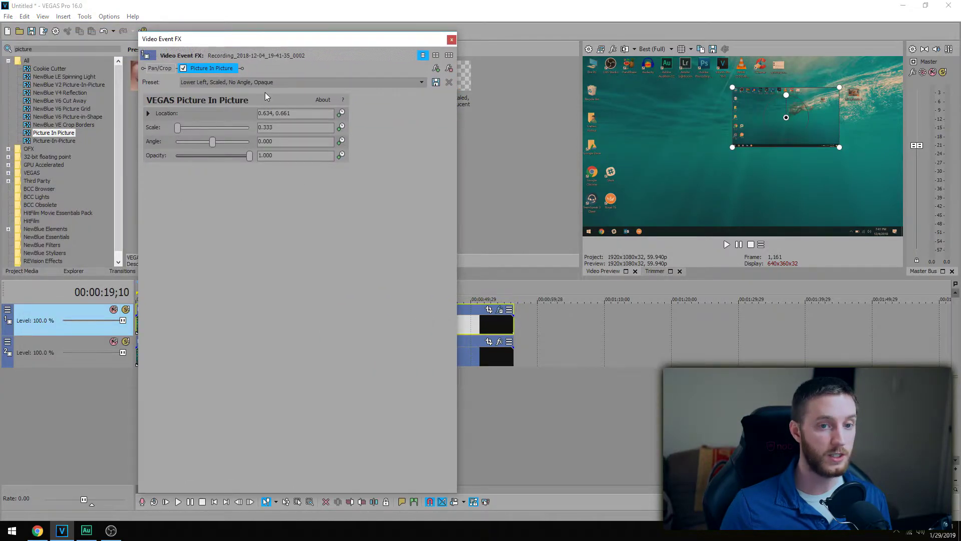
pyautogui.moveTo(827, 116)
pyautogui.mouseDown()
pyautogui.moveTo(816, 160)
pyautogui.moveTo(751, 160)
pyautogui.moveTo(731, 70)
pyautogui.moveTo(794, 60)
pyautogui.moveTo(846, 113)
pyautogui.mouseUp()
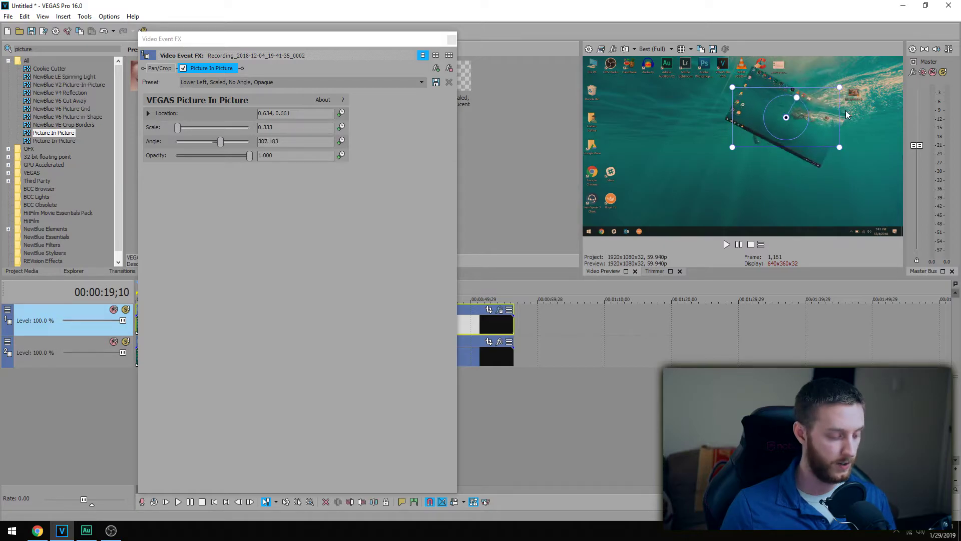
pyautogui.hotkey('ctrl', 'z')
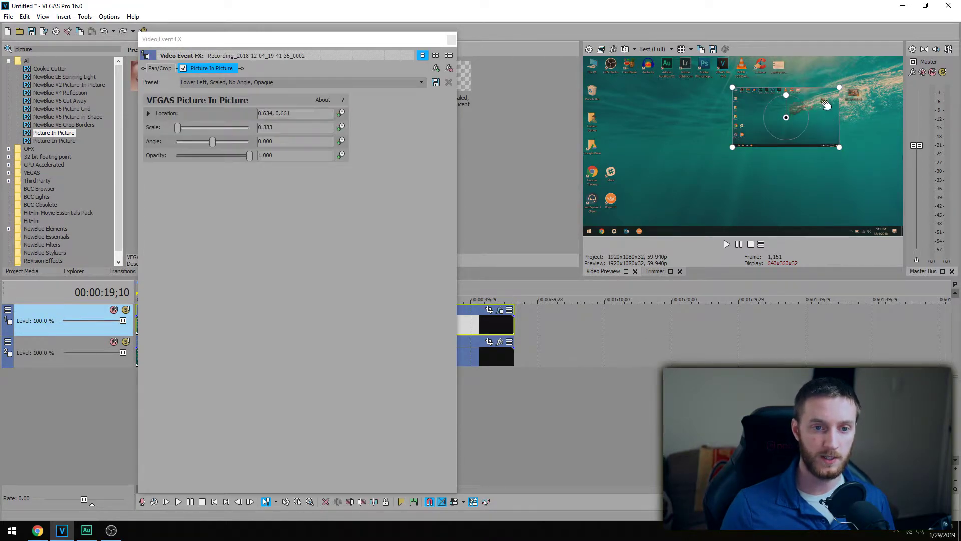
# Reposition the inset to location 0.222, 0.532 and tilt it using the Angle slider
pyautogui.moveTo(836, 101); pyautogui.dragTo(861, 120)
pyautogui.moveTo(776, 125); pyautogui.dragTo(611, 181)
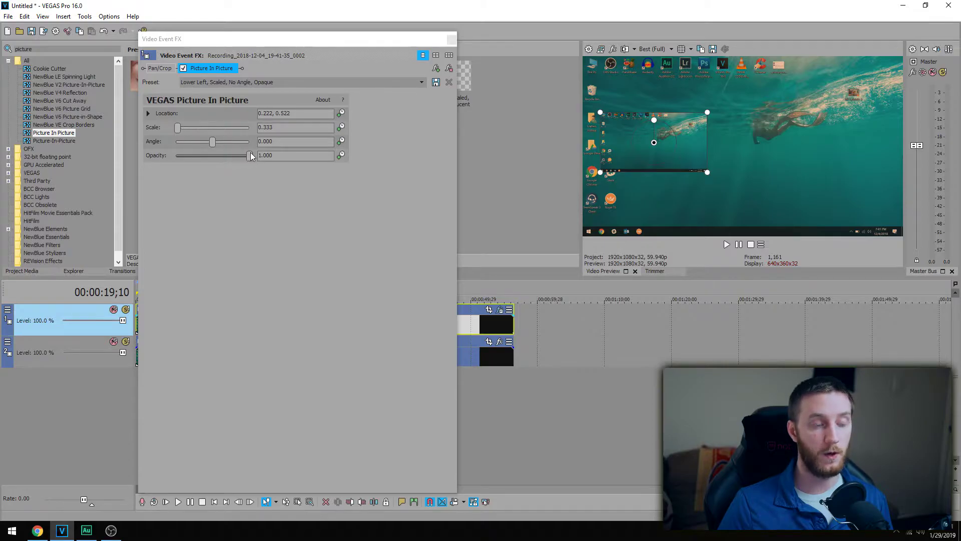
pyautogui.moveTo(210, 143)
pyautogui.mouseDown()
pyautogui.moveTo(235, 142)
pyautogui.moveTo(205, 143)
pyautogui.moveTo(215, 146)
pyautogui.mouseUp()
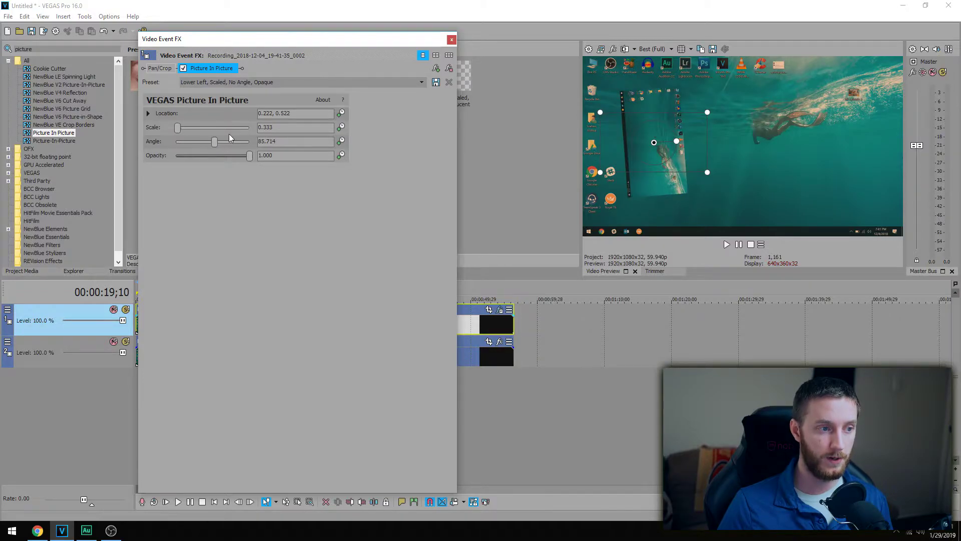
pyautogui.click(286, 142)
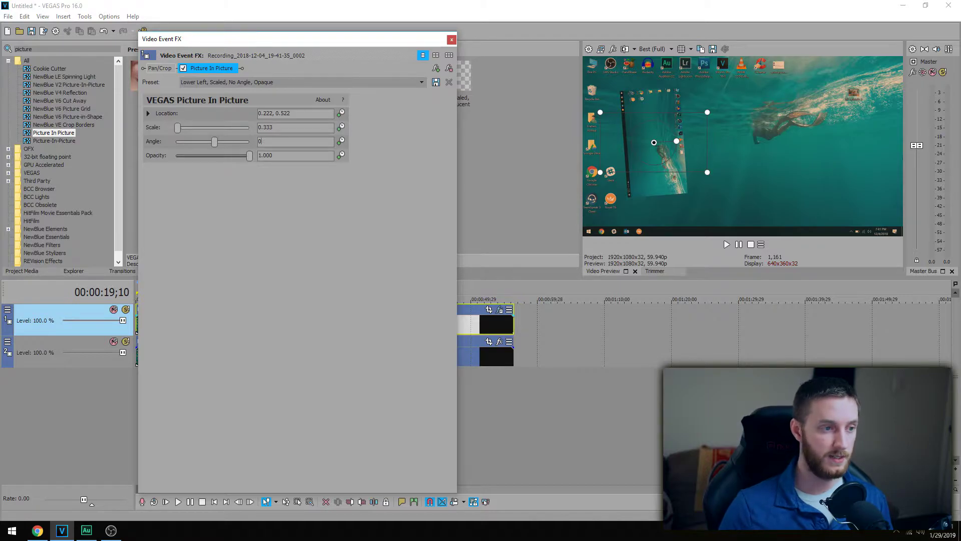
# Set the inset's Angle to 0 and Scale to 0.5, then expand the Location parameter
pyautogui.click(295, 130)
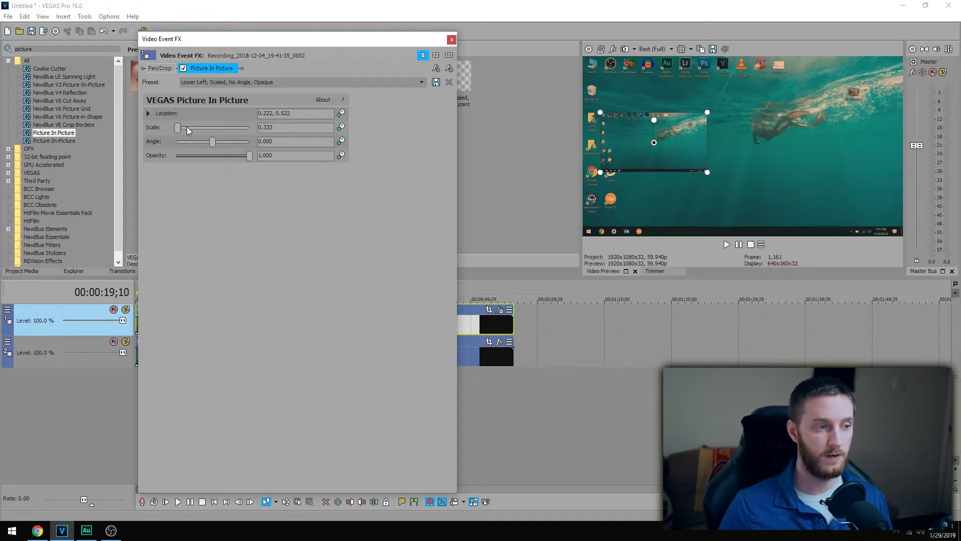
pyautogui.moveTo(178, 129); pyautogui.dragTo(109, 139)
pyautogui.click(300, 128)
pyautogui.write('1.11')
pyautogui.press('Return')
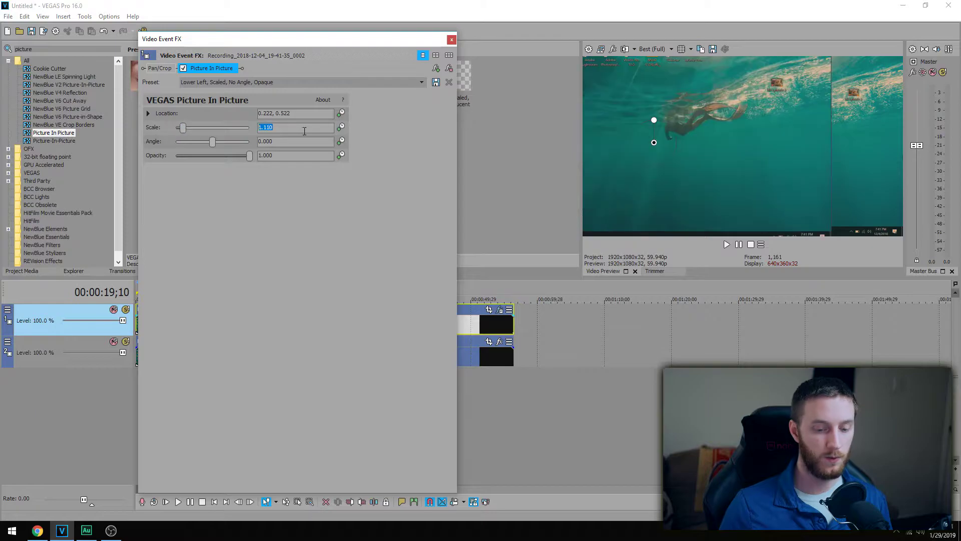
pyautogui.write('.5')
pyautogui.press('Return')
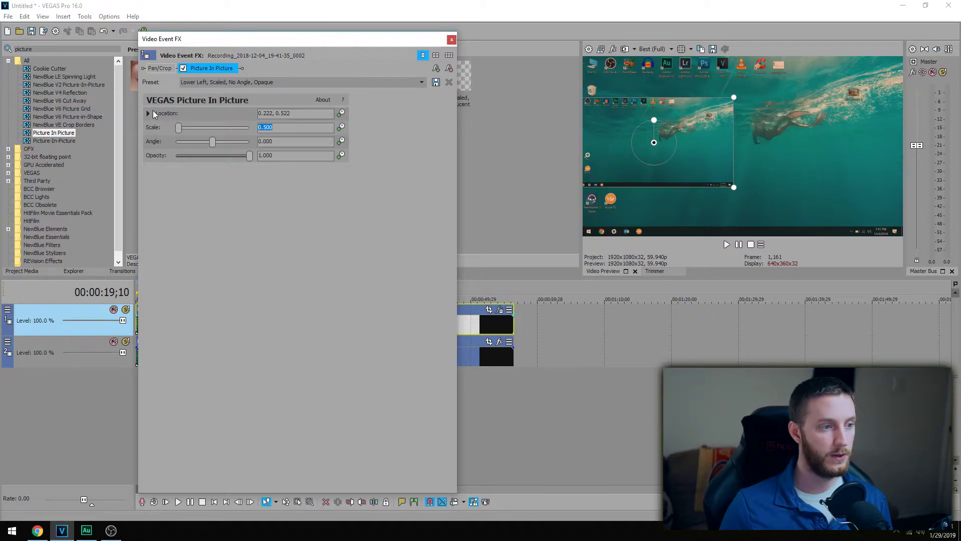
pyautogui.click(148, 112)
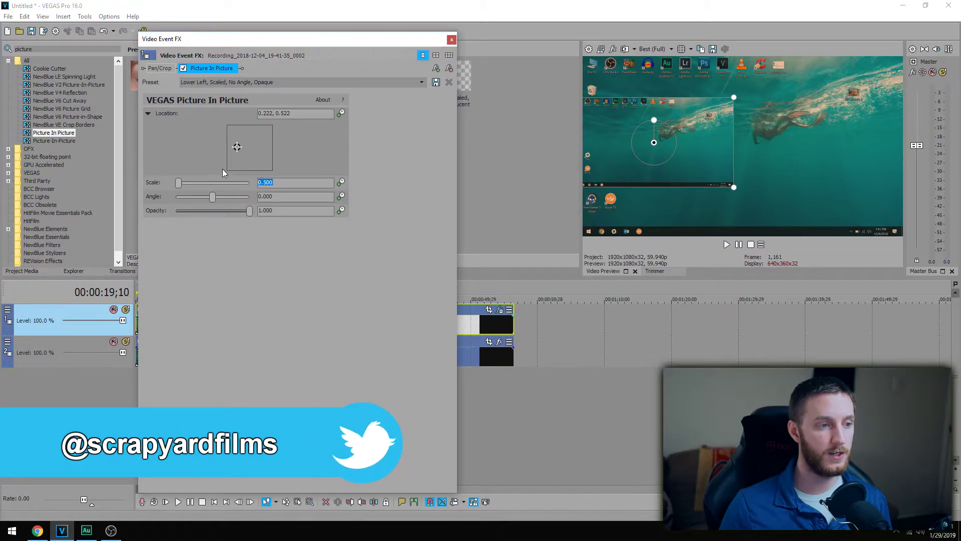
# Set the inset Location to 0,0 and drag the crosshair around the preview
pyautogui.click(303, 113)
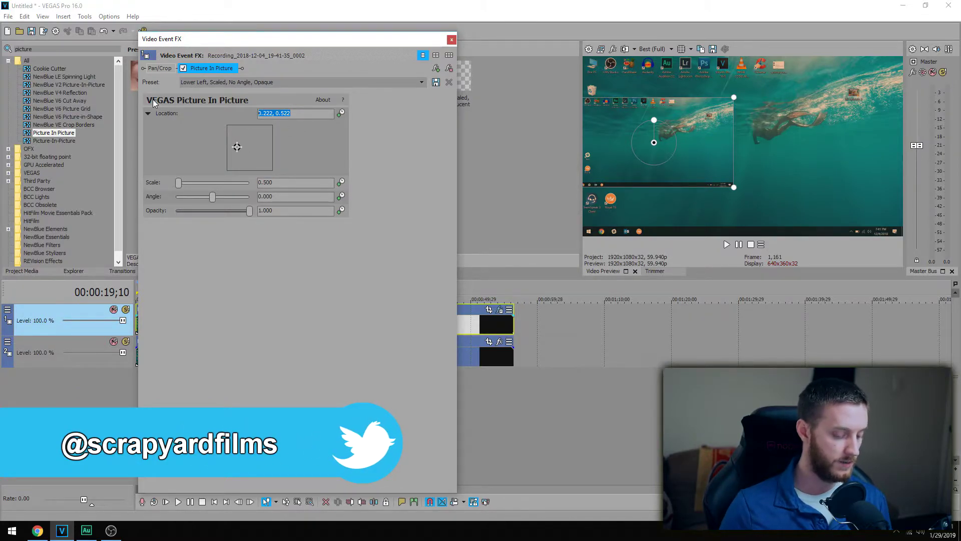
pyautogui.write('0,0')
pyautogui.press('Return')
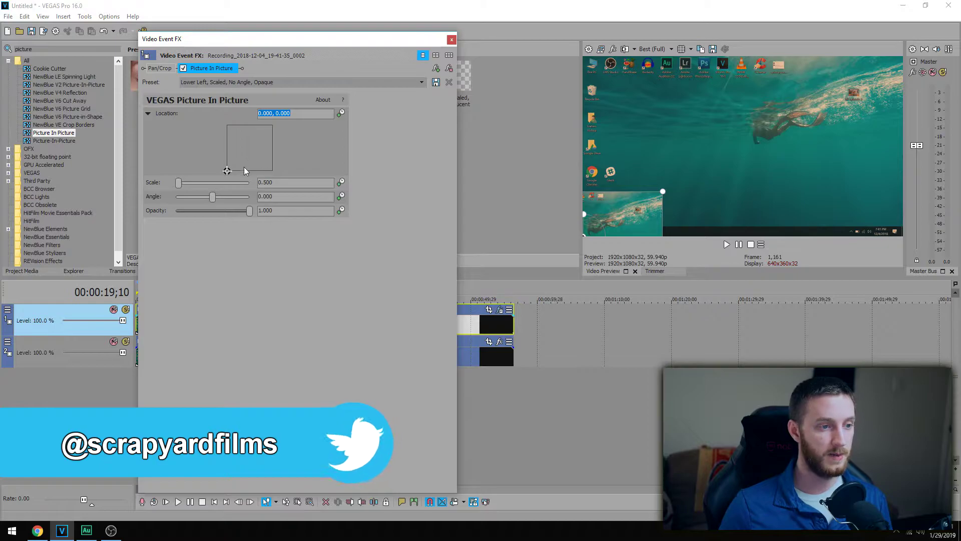
pyautogui.moveTo(227, 172); pyautogui.dragTo(273, 185)
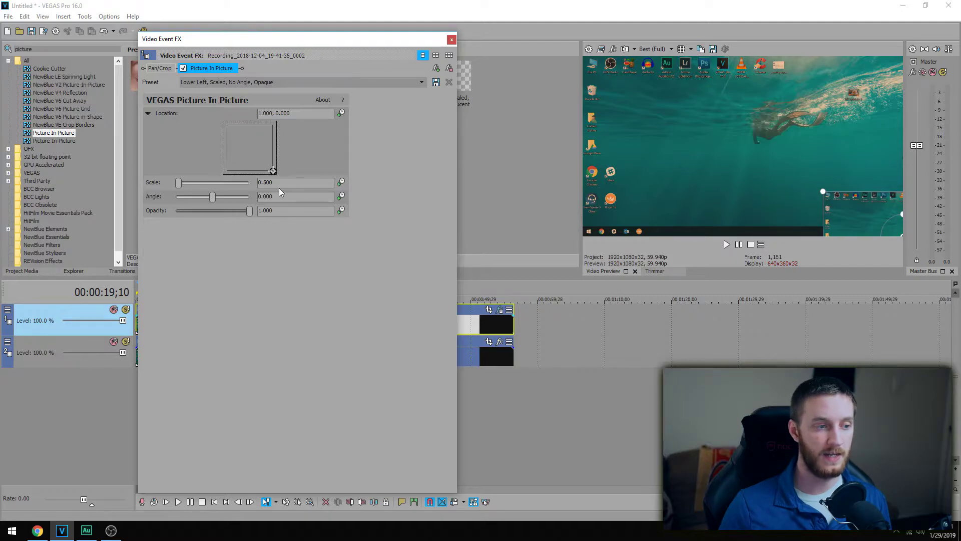
pyautogui.moveTo(285, 178); pyautogui.dragTo(254, 137)
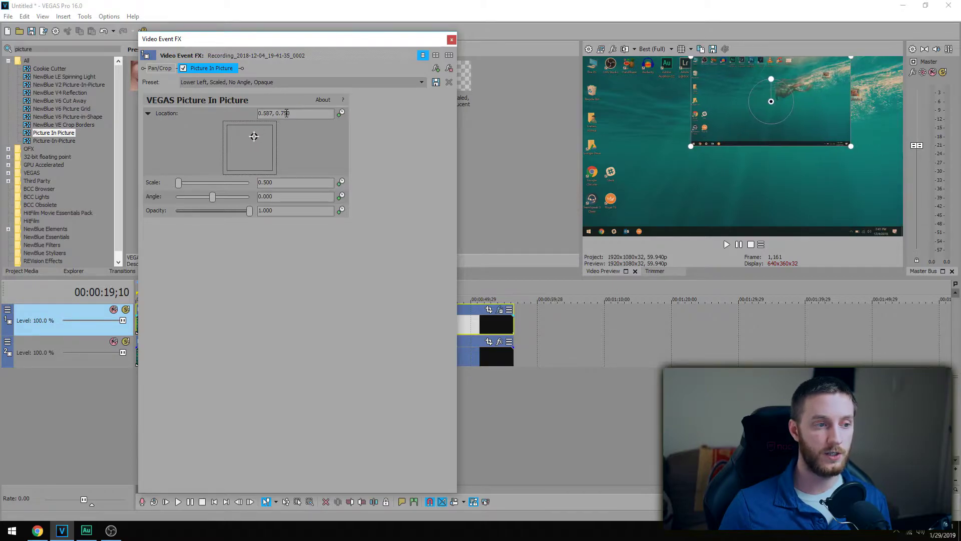
# Enter Location 0.250, 0.750 for the inset and close the Video Event FX window
pyautogui.doubleClick(264, 113)
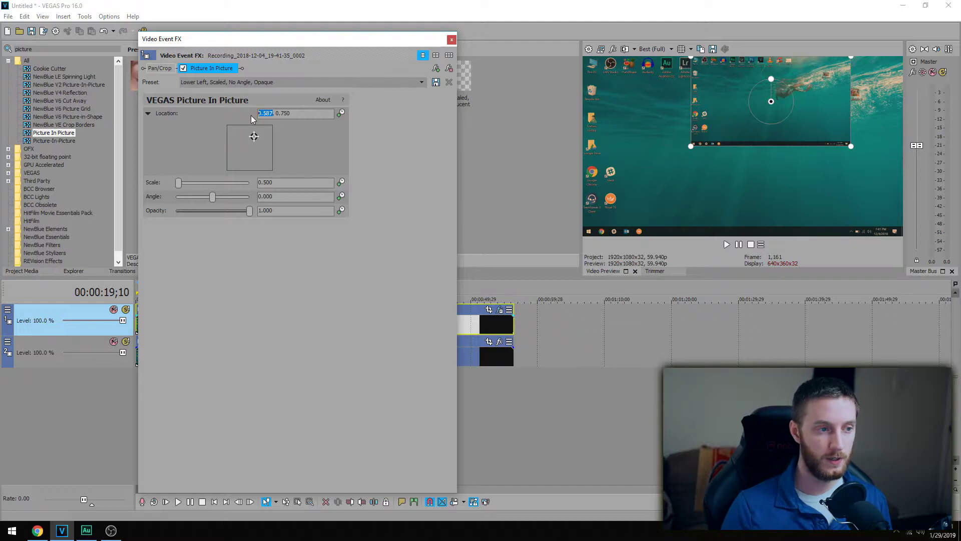
pyautogui.write('.25')
pyautogui.press('Return')
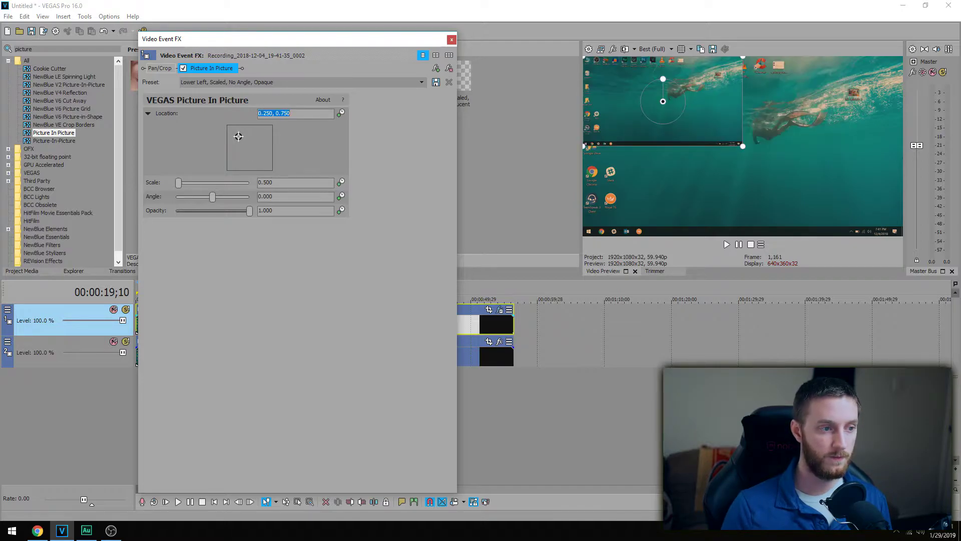
pyautogui.doubleClick(285, 114)
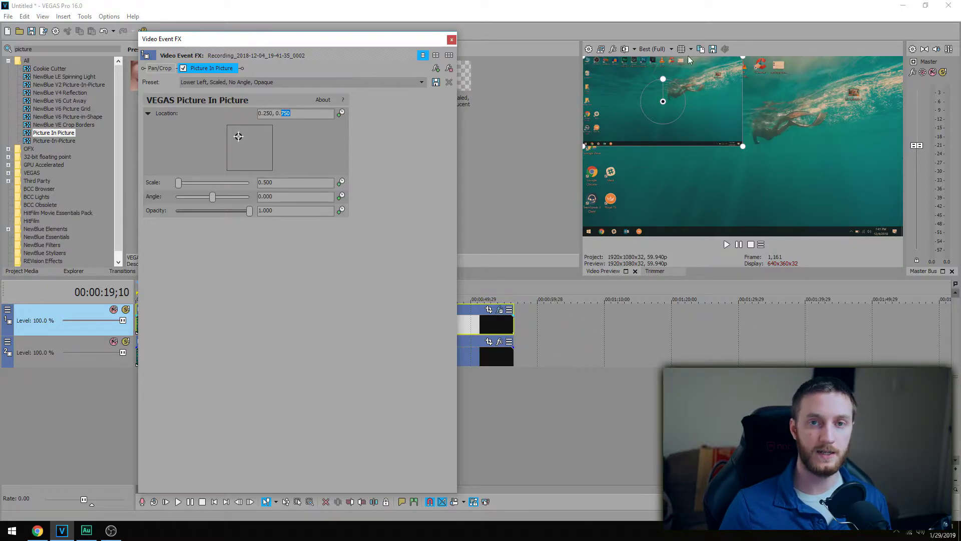
pyautogui.click(451, 40)
pyautogui.click(217, 336)
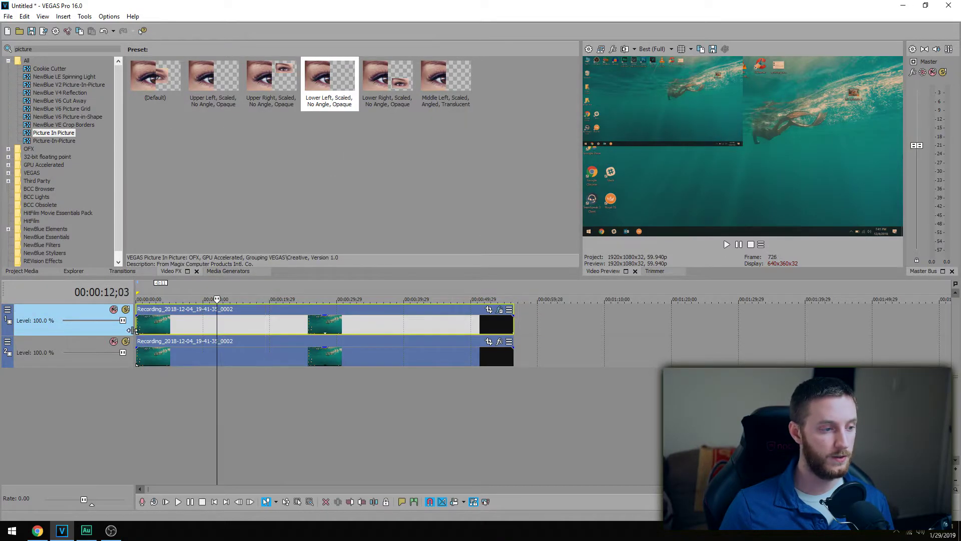
pyautogui.rightClick(68, 311)
# Duplicate the top track and move the copy's inset to the upper-right quarter (0.750, 0.750)
pyautogui.click(114, 348)
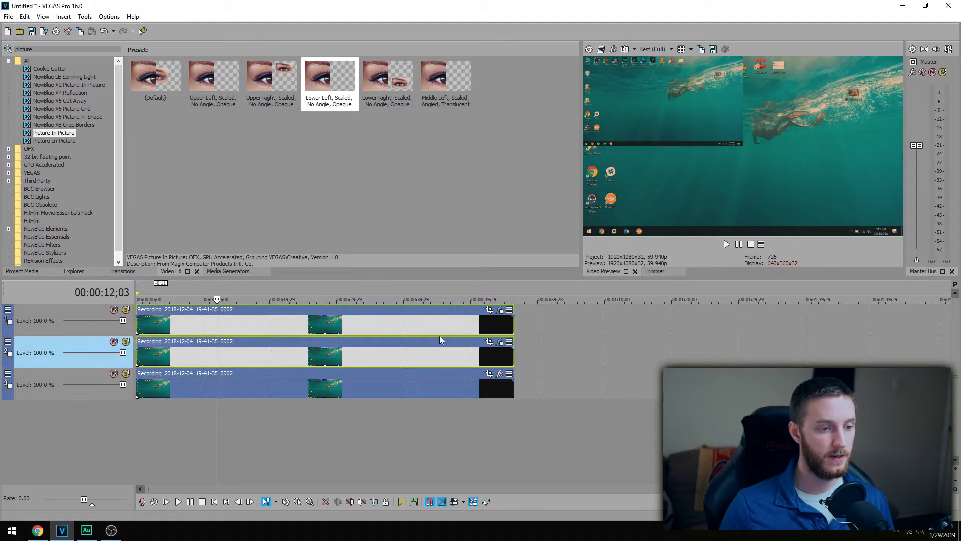
pyautogui.click(499, 312)
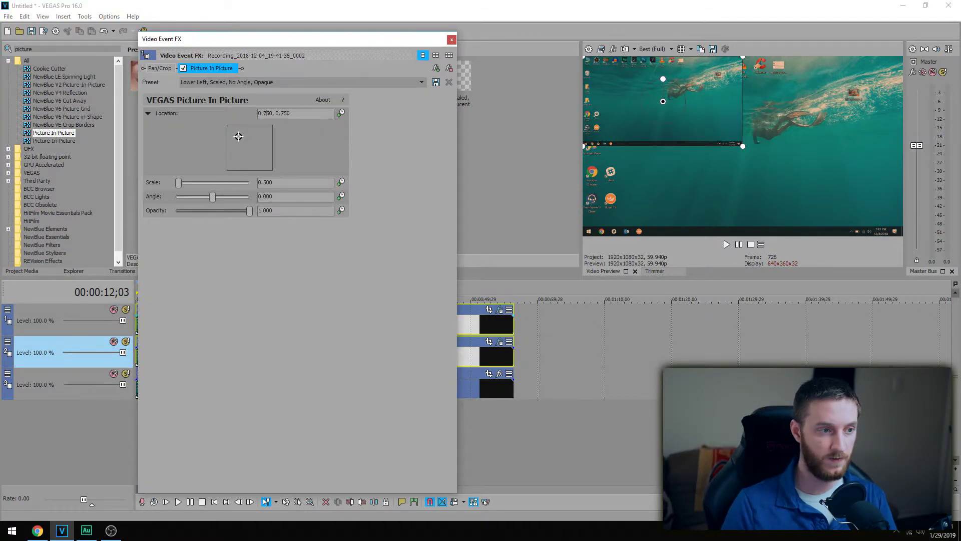
pyautogui.click(261, 136)
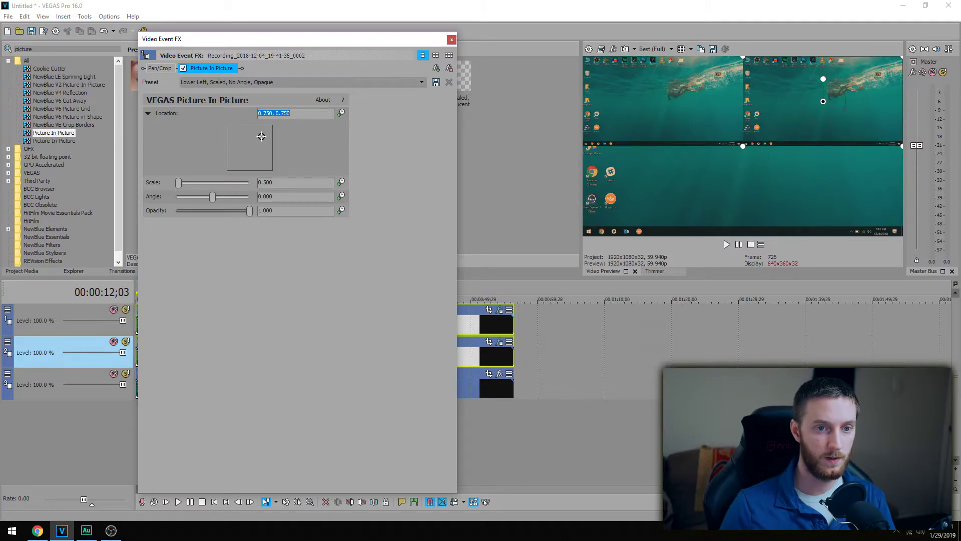
pyautogui.click(451, 40)
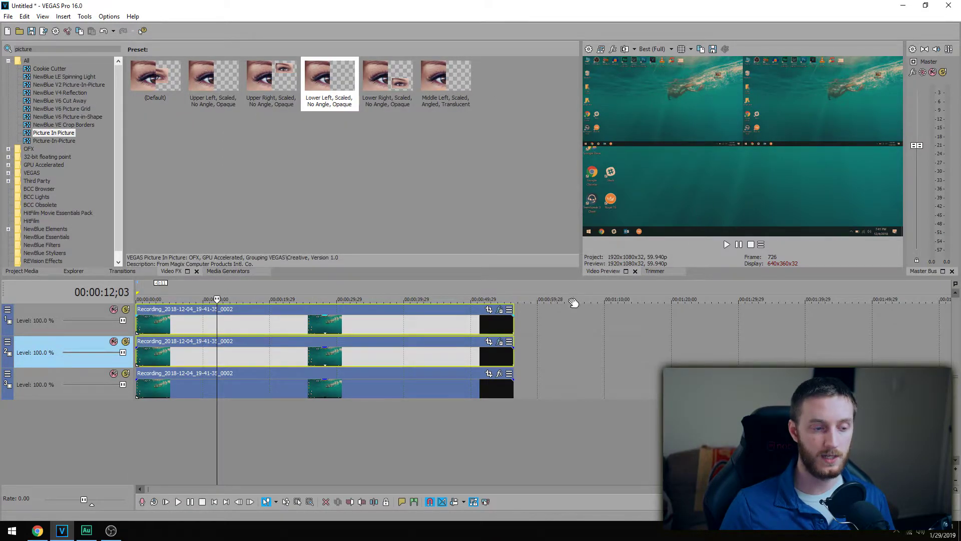
# Duplicate the tracks again and place the new inset lower-left at 0.250, 0.250
pyautogui.rightClick(44, 314)
pyautogui.click(75, 347)
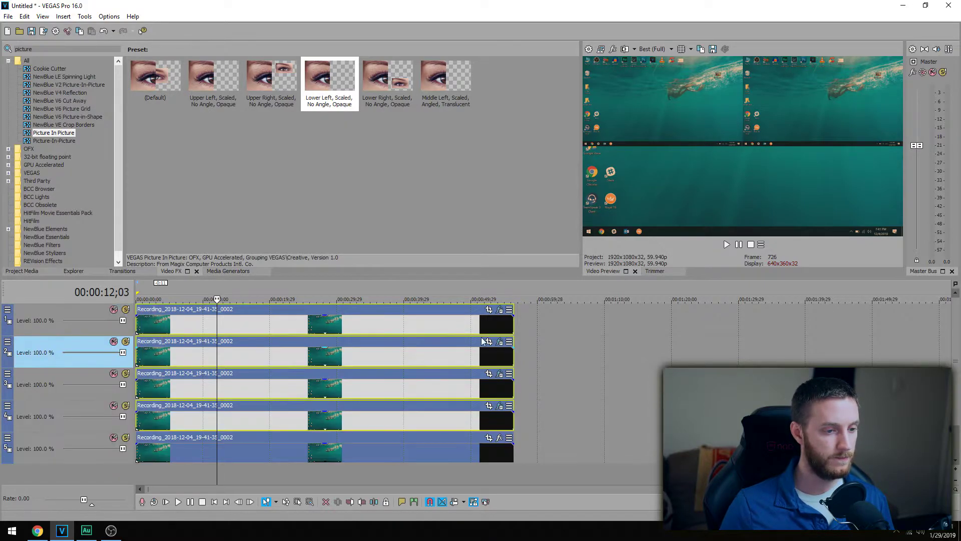
pyautogui.moveTo(266, 112); pyautogui.dragTo(263, 113)
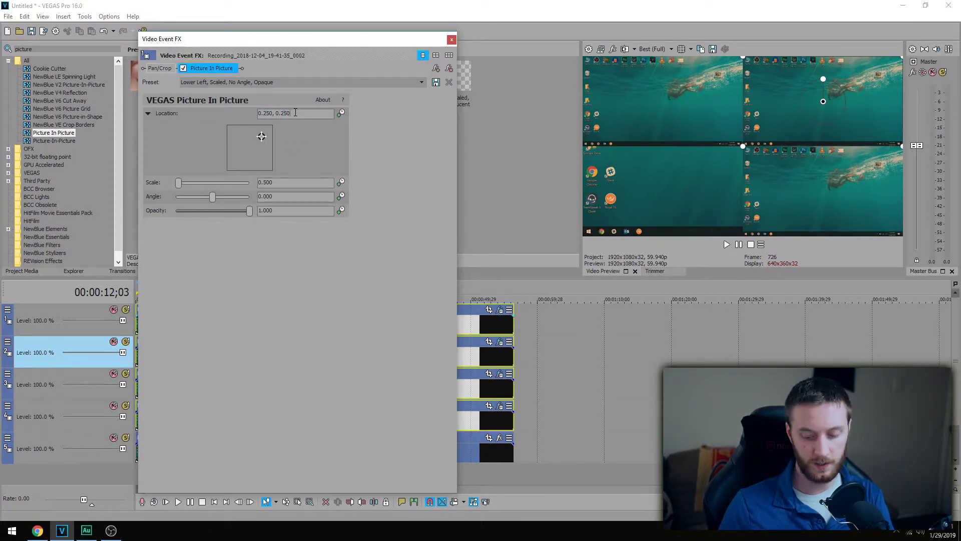
pyautogui.press('Return')
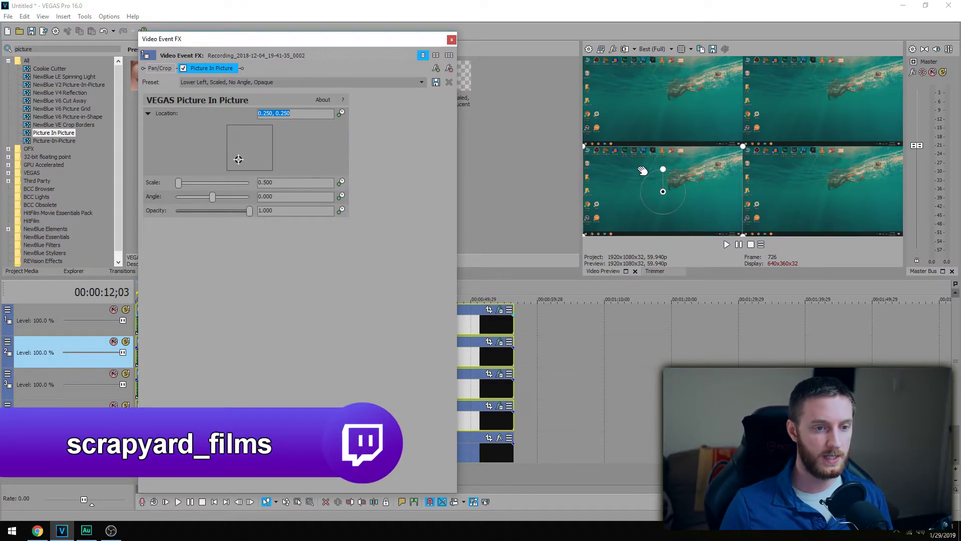
pyautogui.click(321, 185)
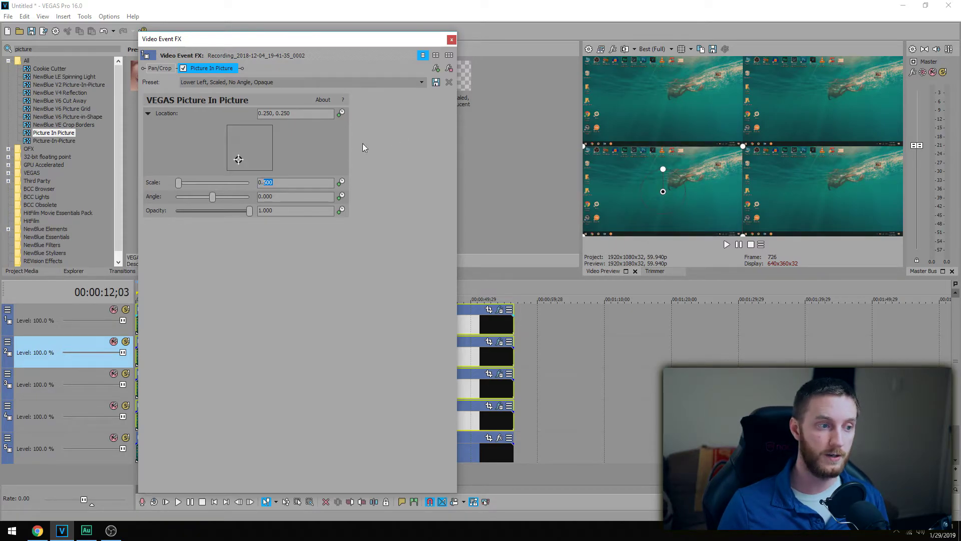
pyautogui.click(283, 184)
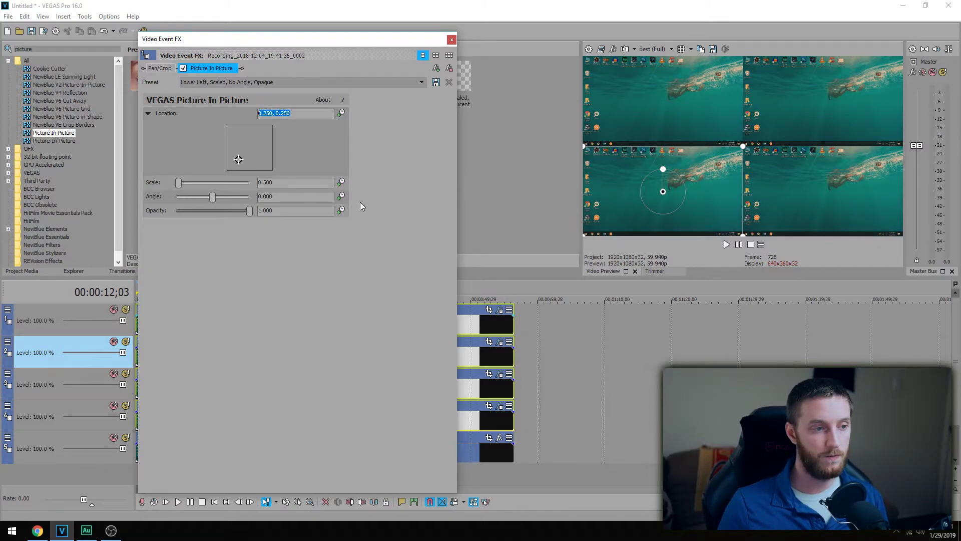
# Animate Location with a 0.750, 0.750 keyframe at about 19 s, preview it, and close
pyautogui.click(342, 114)
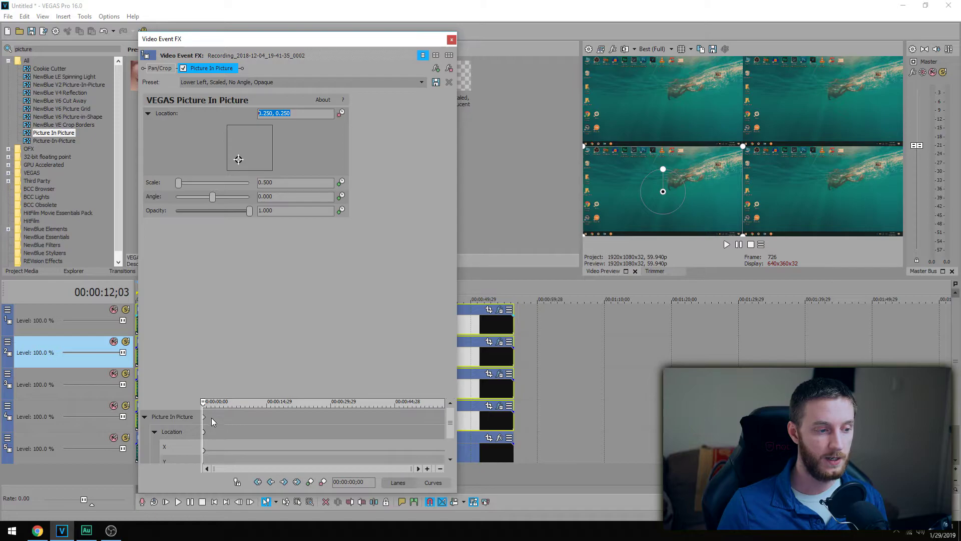
pyautogui.moveTo(205, 408); pyautogui.dragTo(295, 406)
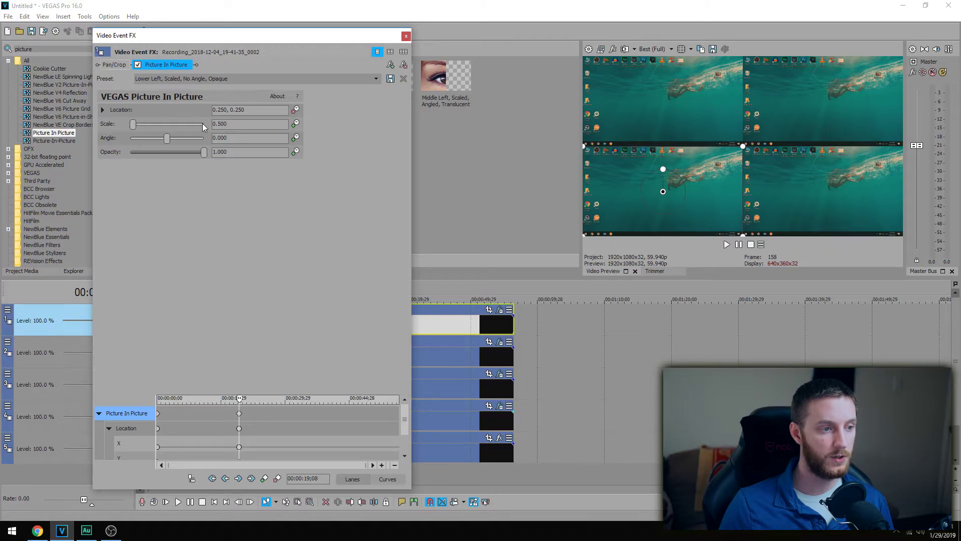
pyautogui.moveTo(239, 110); pyautogui.dragTo(234, 110)
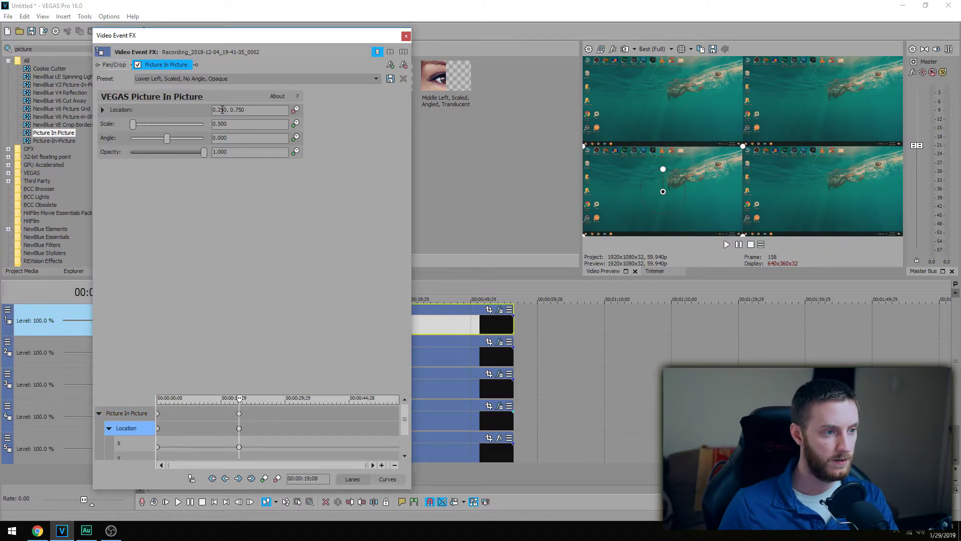
pyautogui.click(229, 124)
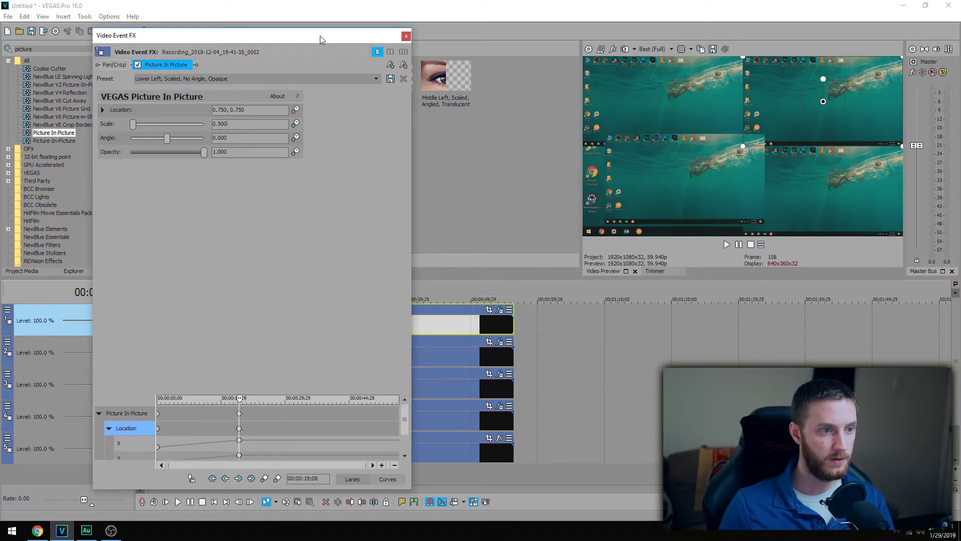
pyautogui.moveTo(322, 36); pyautogui.dragTo(474, 29)
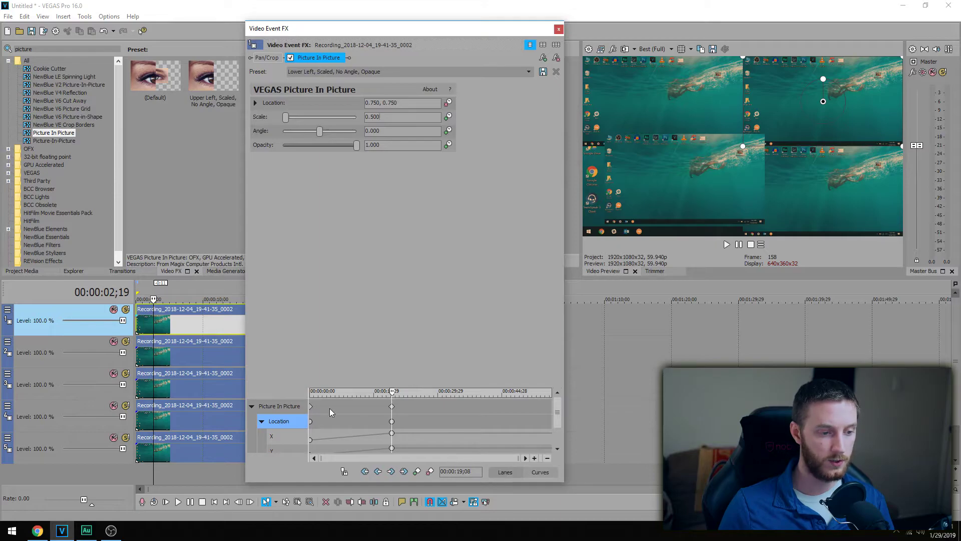
pyautogui.moveTo(390, 395)
pyautogui.mouseDown()
pyautogui.moveTo(311, 394)
pyautogui.moveTo(407, 394)
pyautogui.mouseUp()
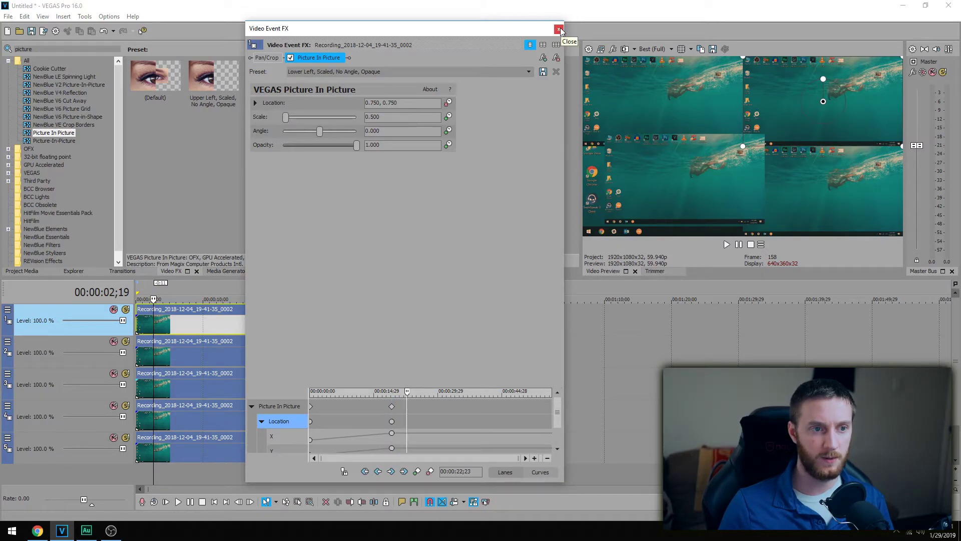
pyautogui.click(559, 31)
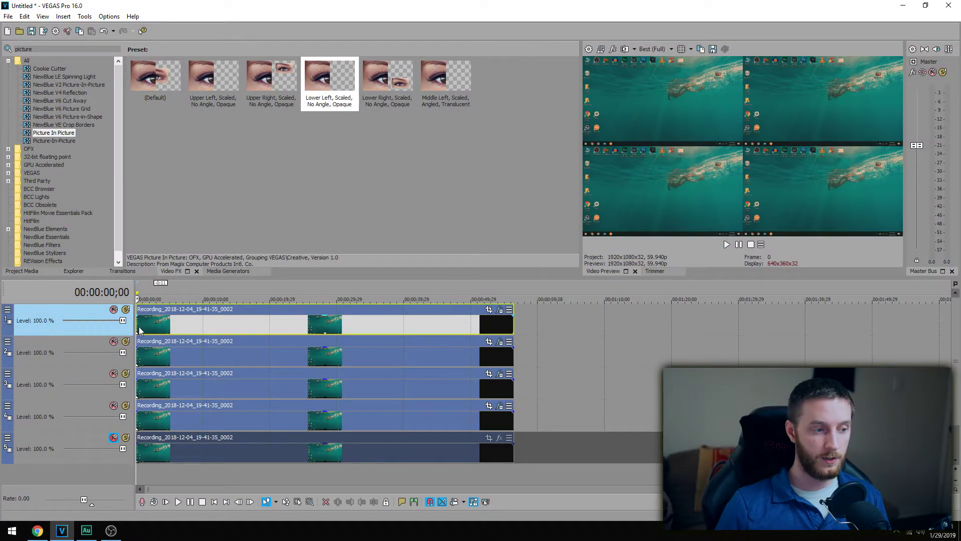
# Play the timeline, pause at 00:00:12;26, and show the Project Media list
pyautogui.press('space')
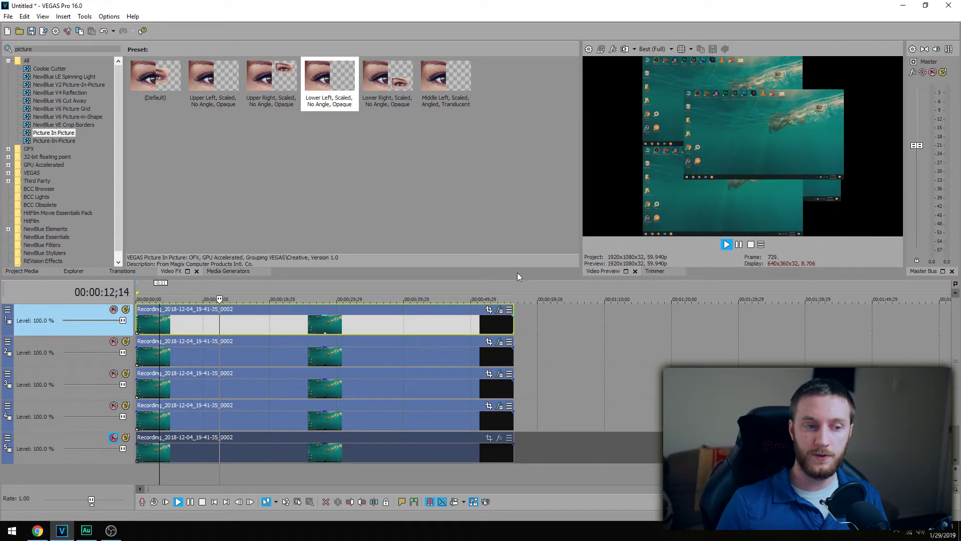
pyautogui.press('k')
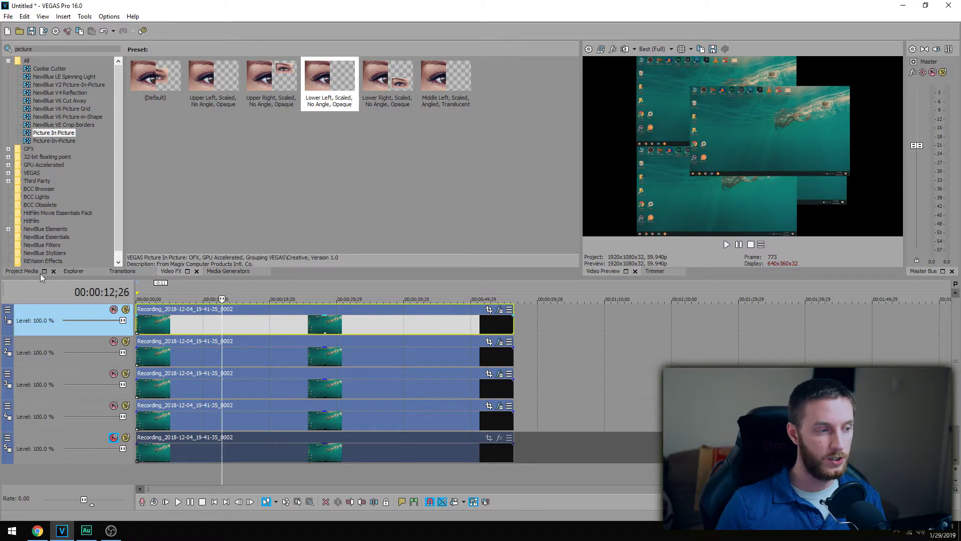
pyautogui.click(26, 273)
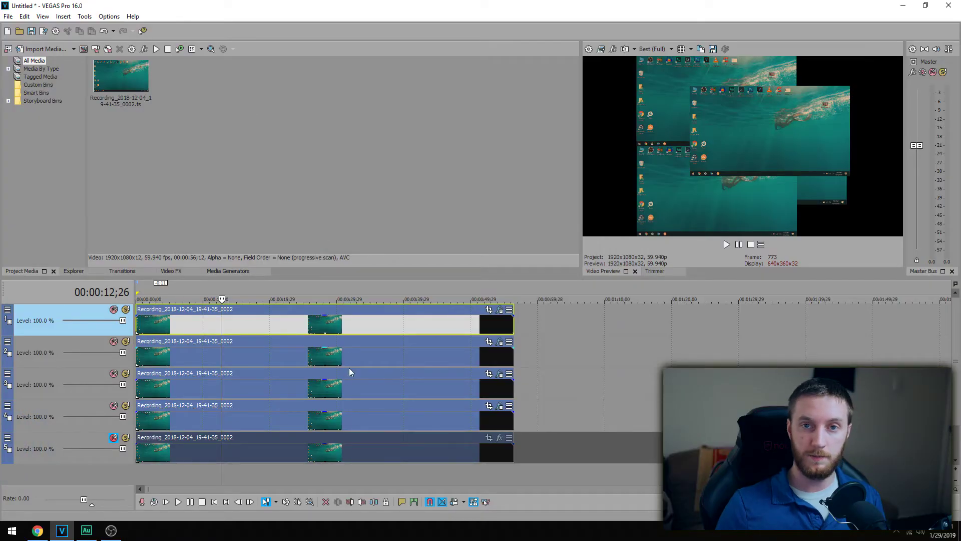
# Delete the fifth track, then choose Create Video Proxy for the recording's media
pyautogui.rightClick(65, 440)
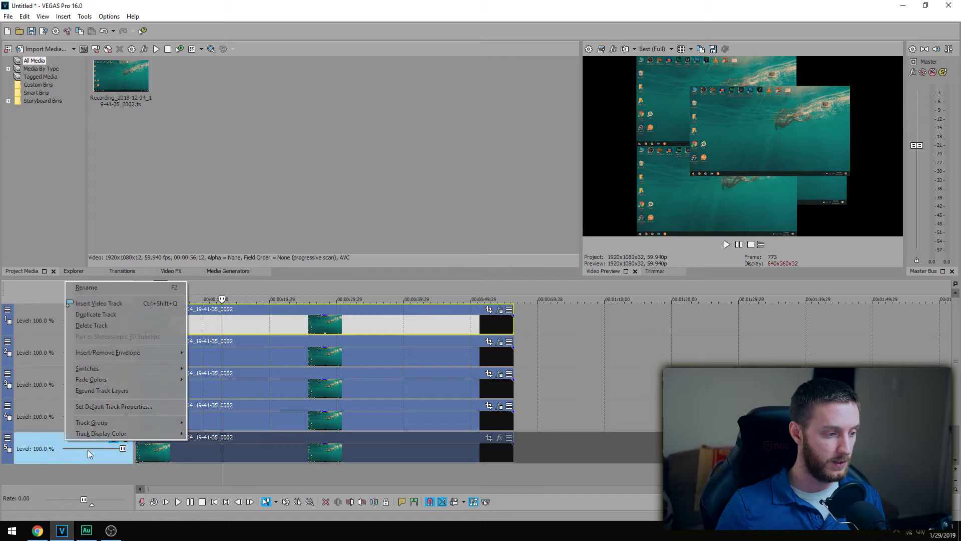
pyautogui.click(113, 326)
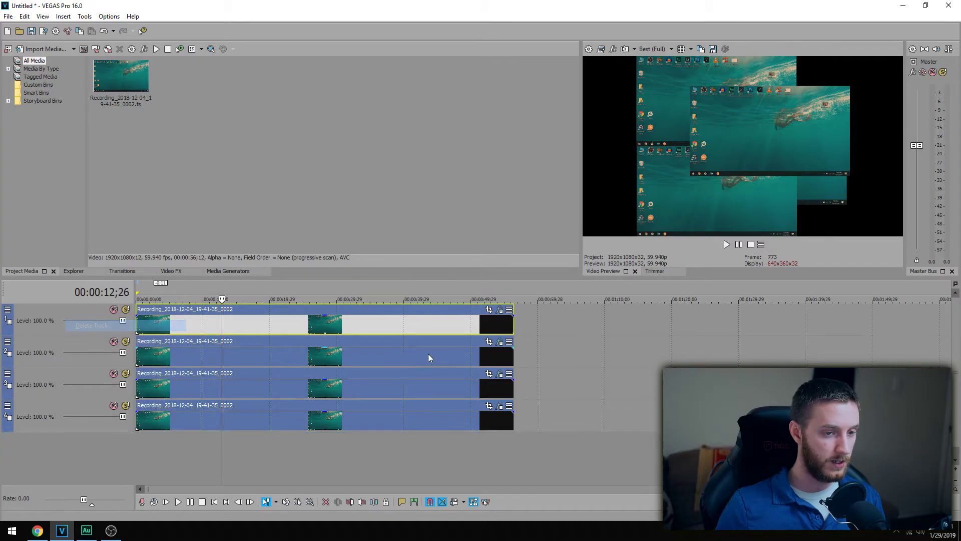
pyautogui.rightClick(123, 81)
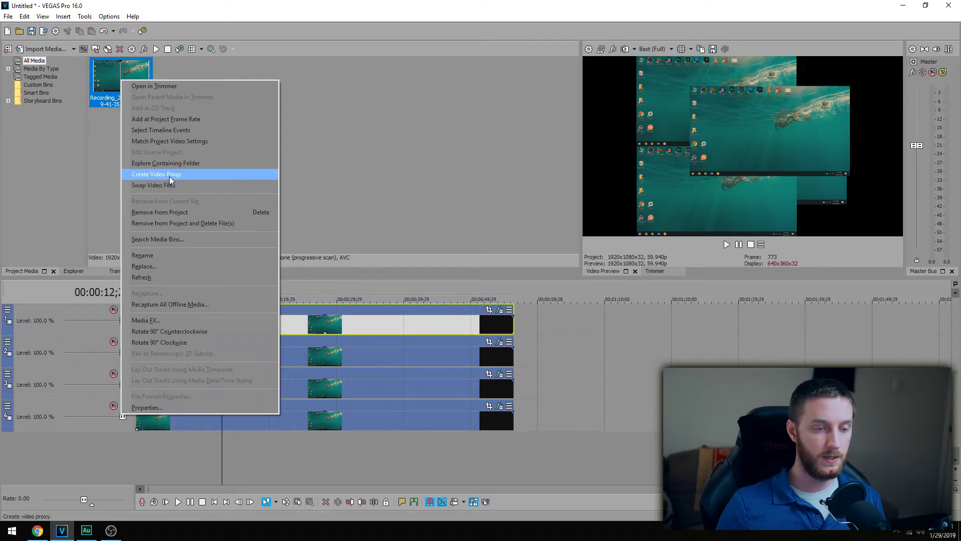
pyautogui.click(156, 175)
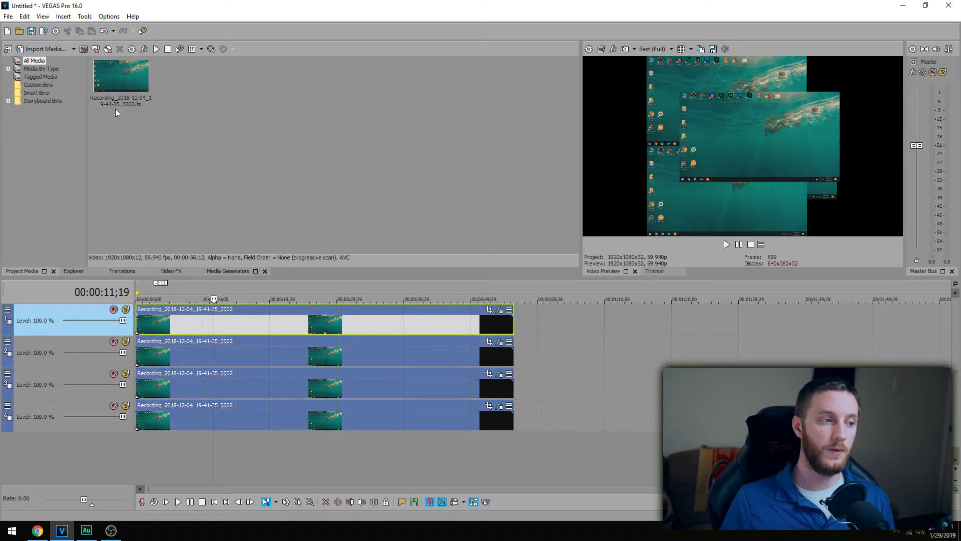
# Create a video proxy for the recording and scrub to about 00:00:30;18 to check the grid
pyautogui.rightClick(126, 73)
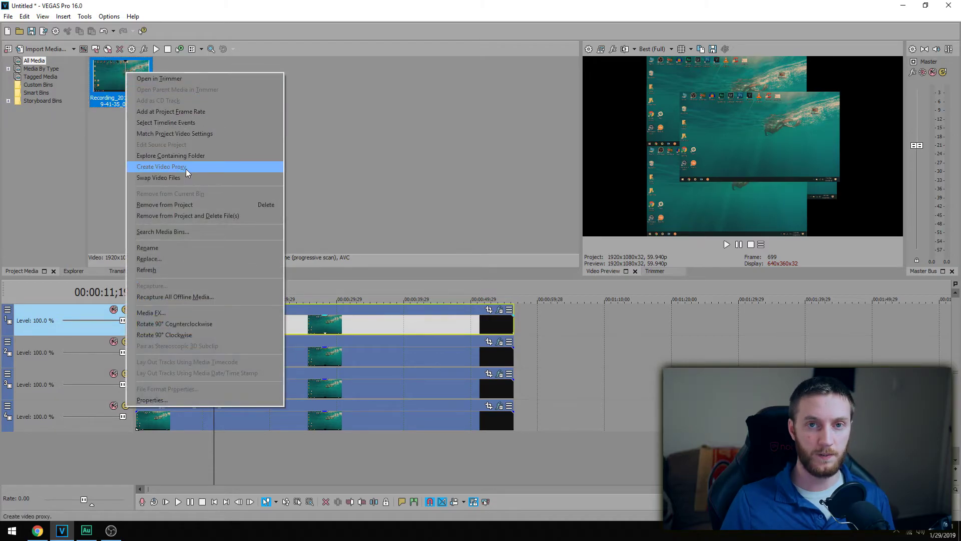
pyautogui.click(316, 450)
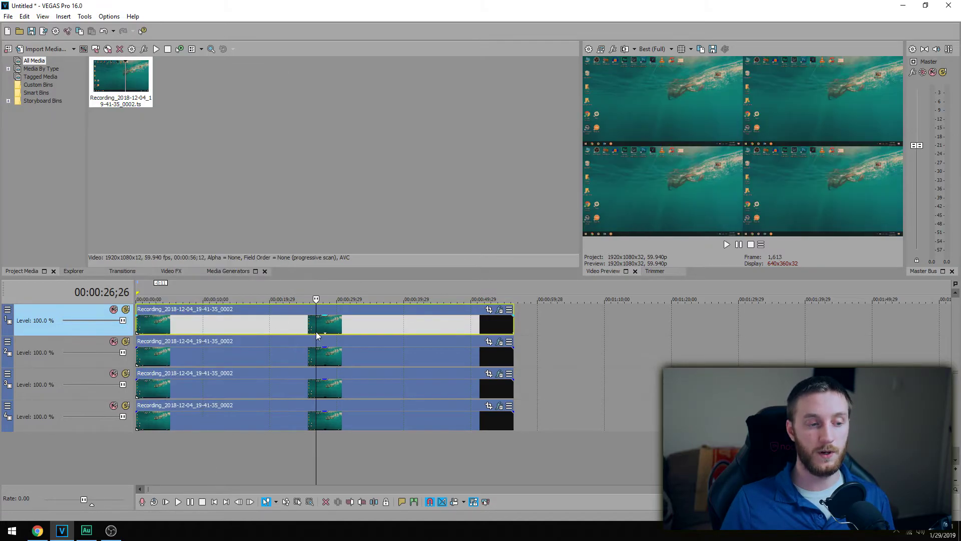
pyautogui.click(280, 332)
pyautogui.click(342, 329)
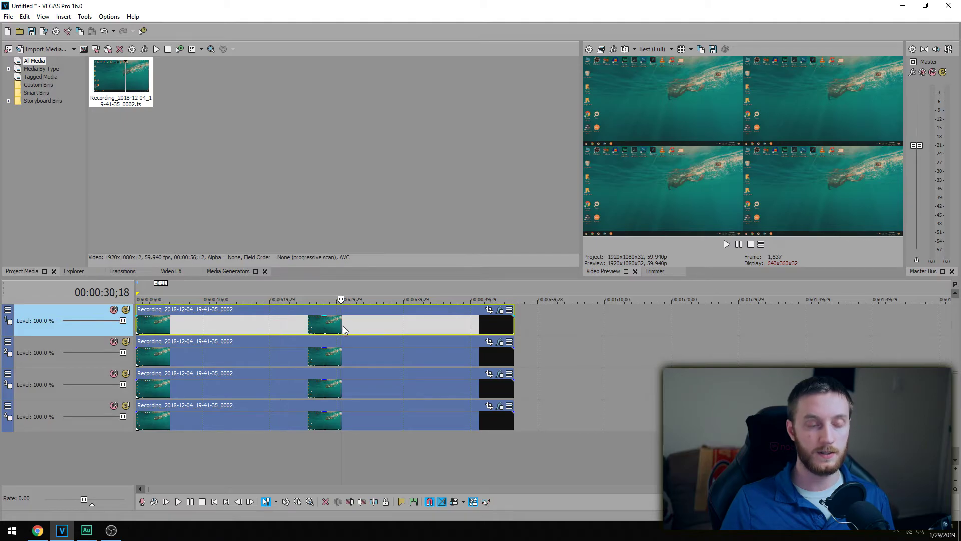